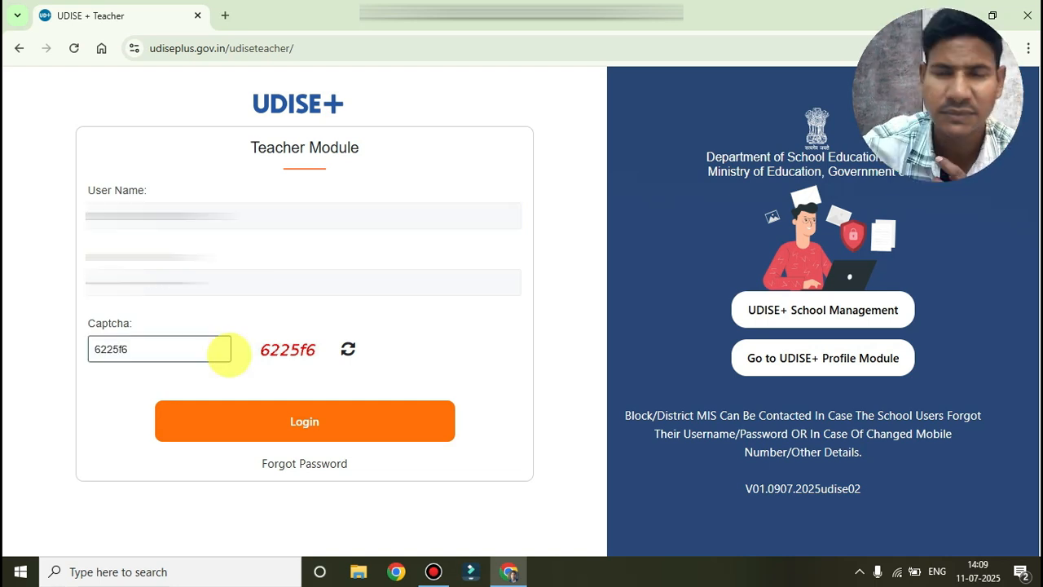
Log in to the Teacher Module and open the Teaching/Non-Teaching/VTP (NSQF Teacher) DCF for data entry.
{"action": "left_click", "coordinate": [328, 430]}
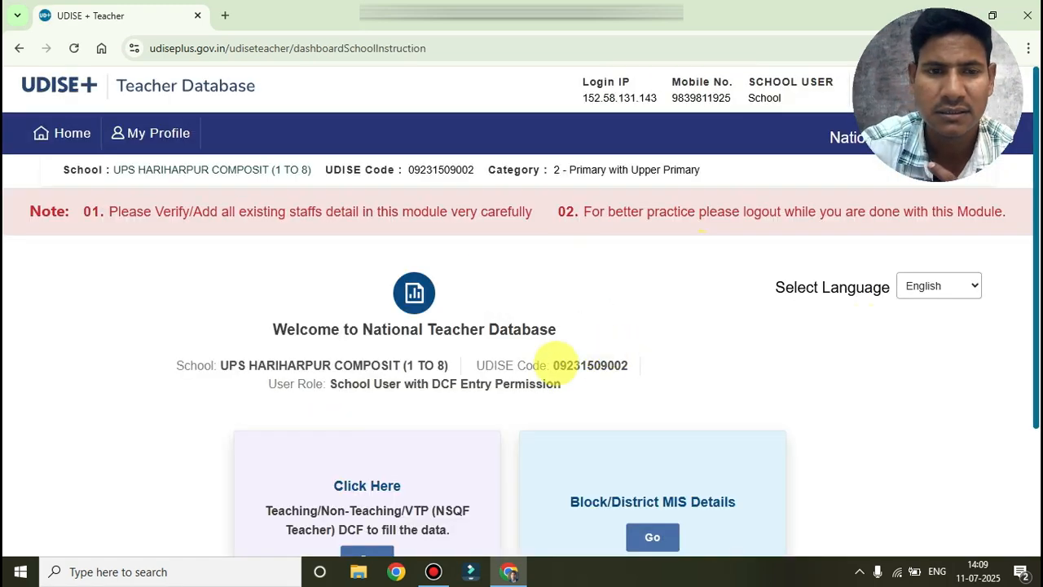
{"action": "scroll", "coordinate": [570, 365], "scroll_direction": "down", "scroll_amount": 1}
{"action": "scroll", "coordinate": [618, 312], "scroll_direction": "down", "scroll_amount": 1}
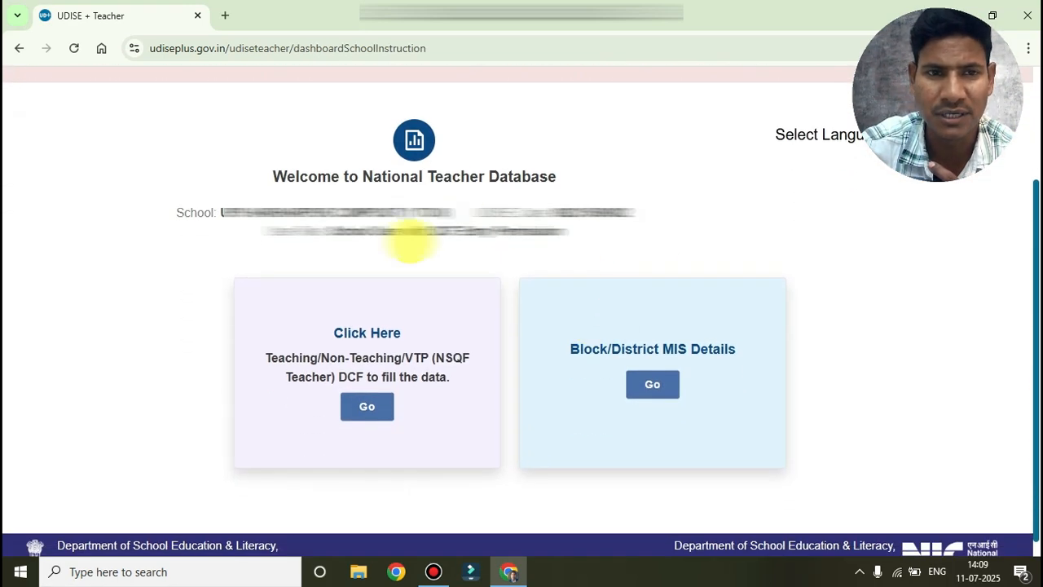
{"action": "left_click_drag", "start_coordinate": [218, 213], "coordinate": [431, 205]}
{"action": "left_click", "coordinate": [568, 212]}
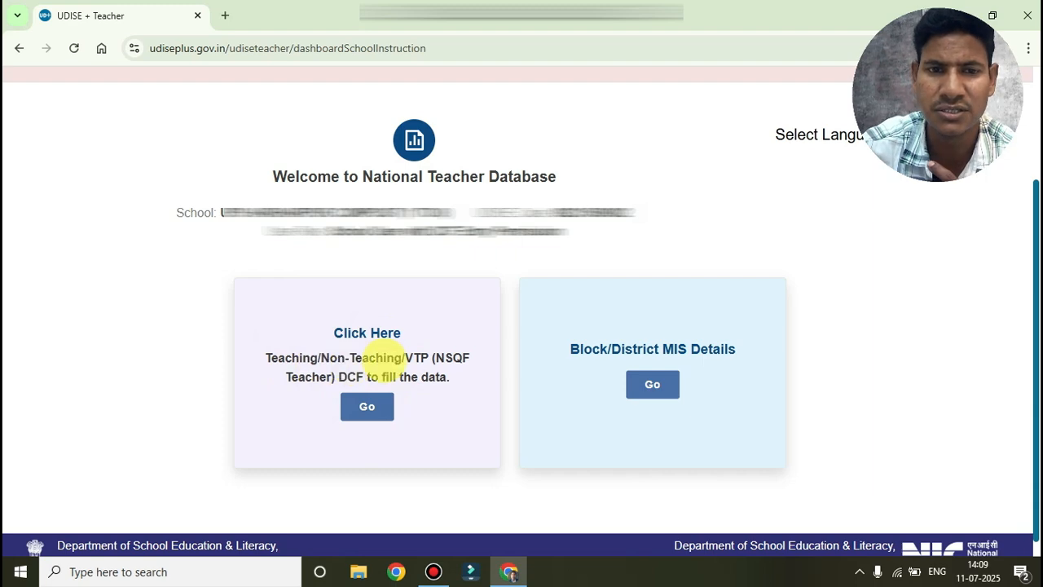
{"action": "left_click", "coordinate": [367, 406]}
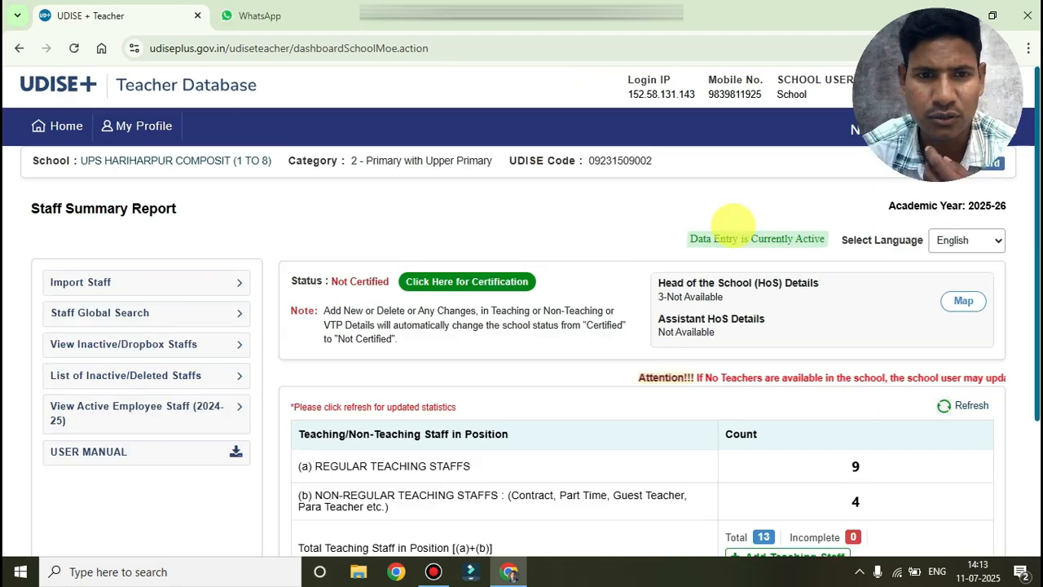
Open the teacher details list from the Total Teaching Staff in Position row of the Staff Summary Report.
{"action": "scroll", "coordinate": [643, 358], "scroll_direction": "down", "scroll_amount": 1}
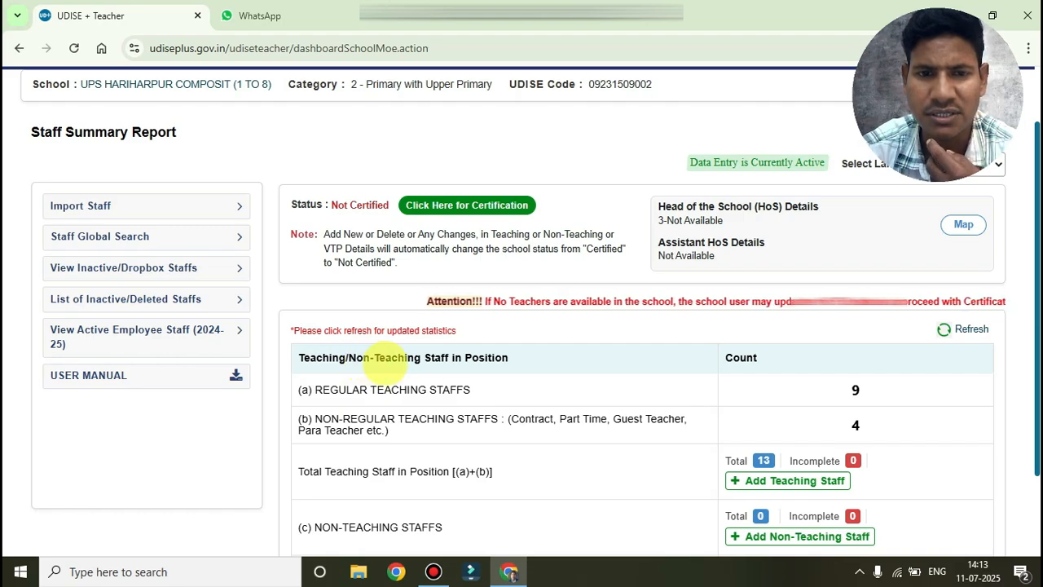
{"action": "scroll", "coordinate": [561, 357], "scroll_direction": "down", "scroll_amount": 1}
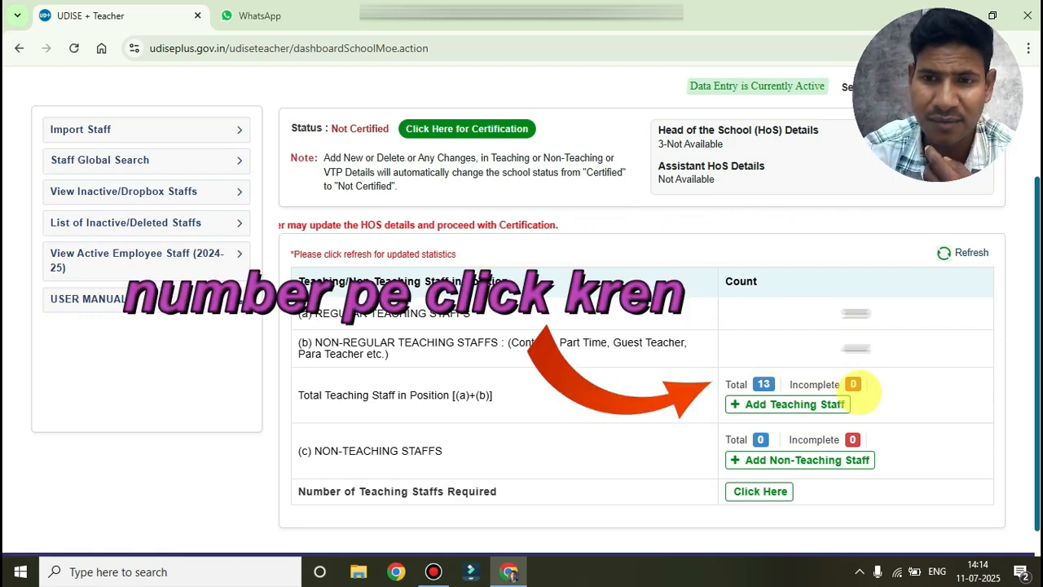
{"action": "left_click", "coordinate": [855, 386]}
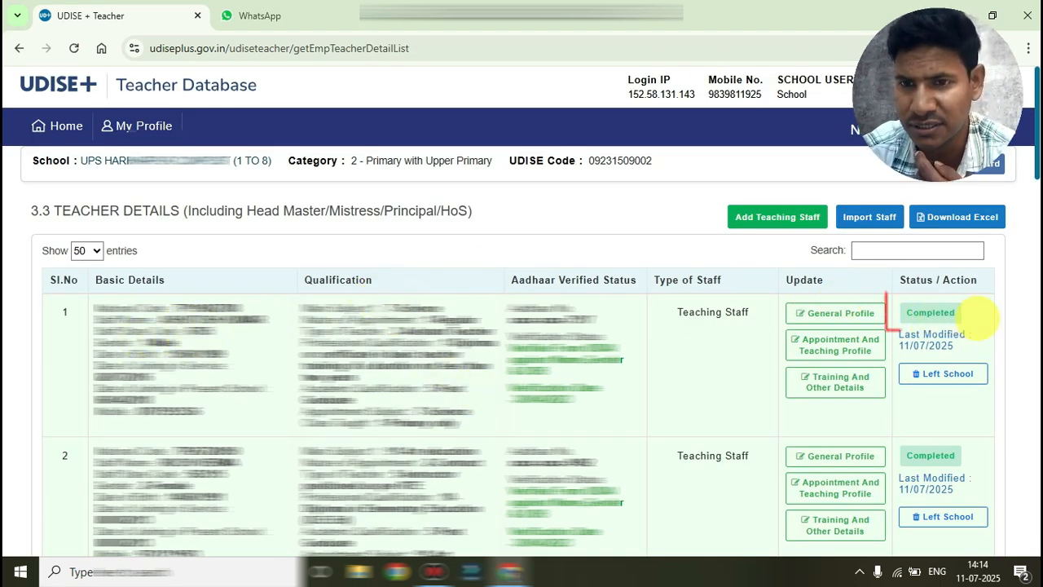
{"action": "left_click_drag", "start_coordinate": [978, 322], "coordinate": [891, 308]}
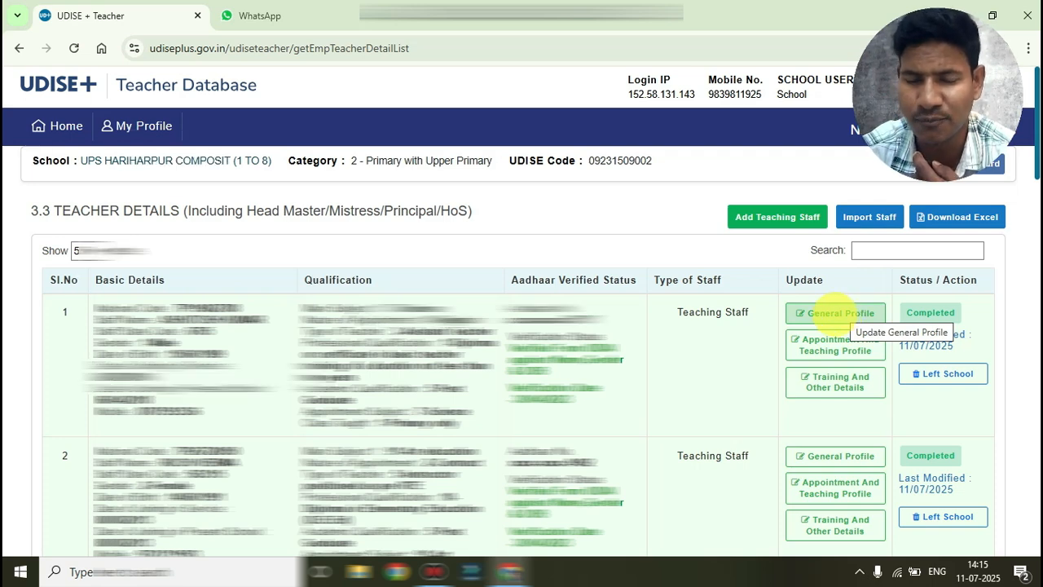
Open the first teacher's General Profile, check the personal, qualification, subject-level and joining-date fields, and submit the update.
{"action": "left_click", "coordinate": [815, 313]}
{"action": "scroll", "coordinate": [581, 330], "scroll_direction": "down", "scroll_amount": 1}
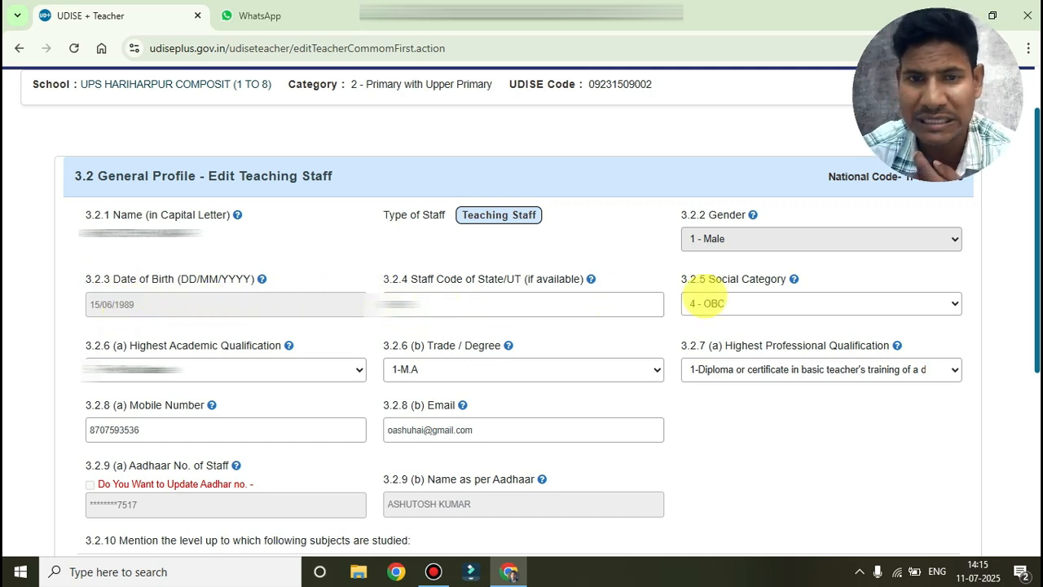
{"action": "scroll", "coordinate": [254, 367], "scroll_direction": "down", "scroll_amount": 1}
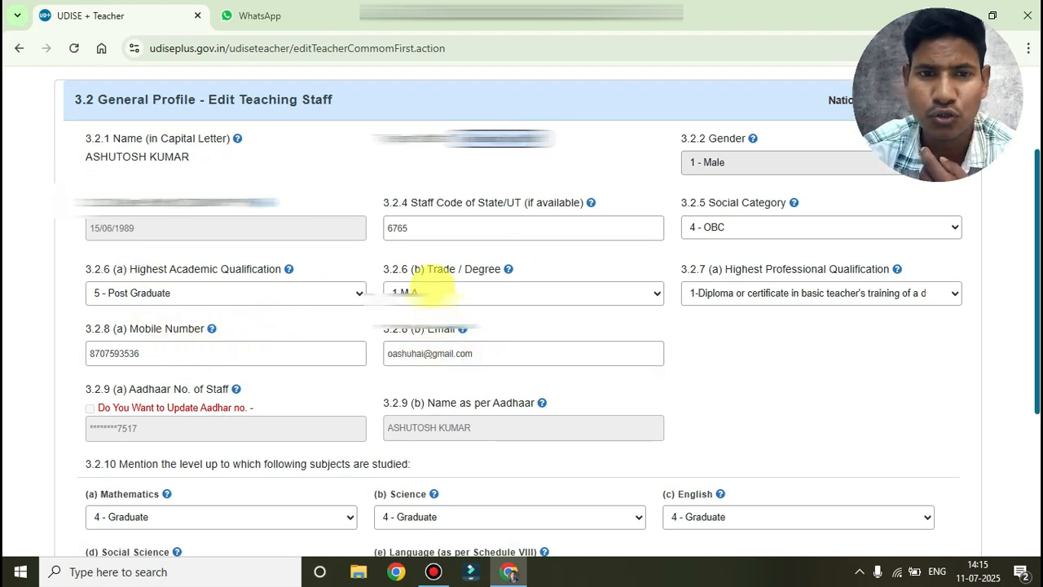
{"action": "left_click", "coordinate": [432, 292]}
{"action": "left_click", "coordinate": [256, 351]}
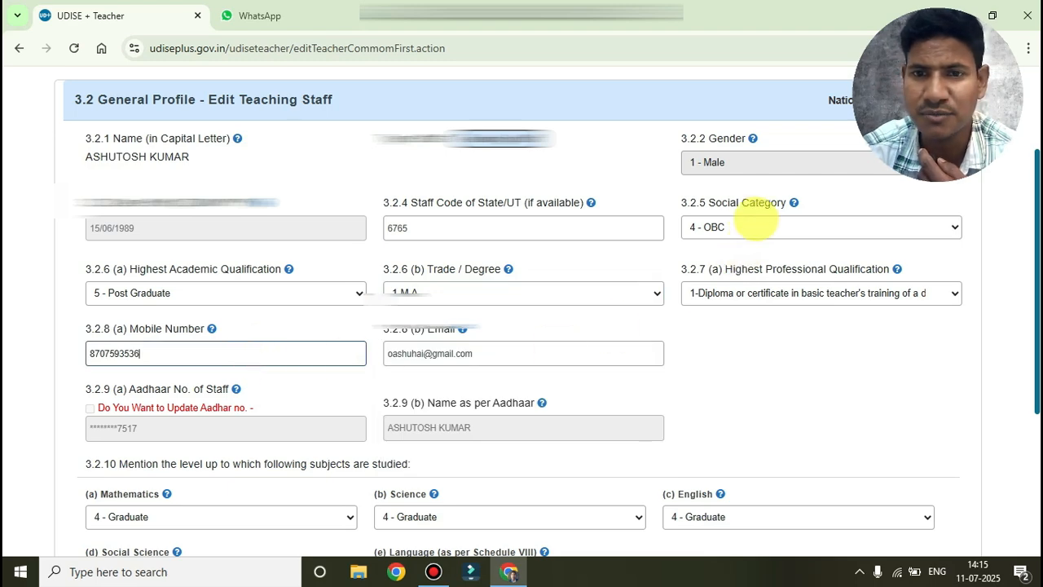
{"action": "scroll", "coordinate": [730, 311], "scroll_direction": "down", "scroll_amount": 1}
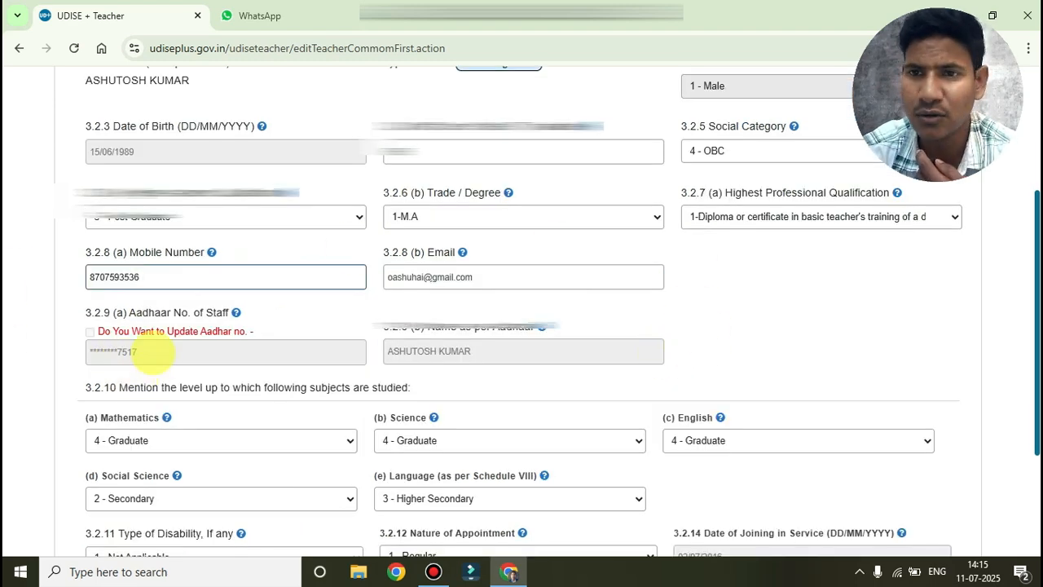
{"action": "scroll", "coordinate": [165, 352], "scroll_direction": "down", "scroll_amount": 2}
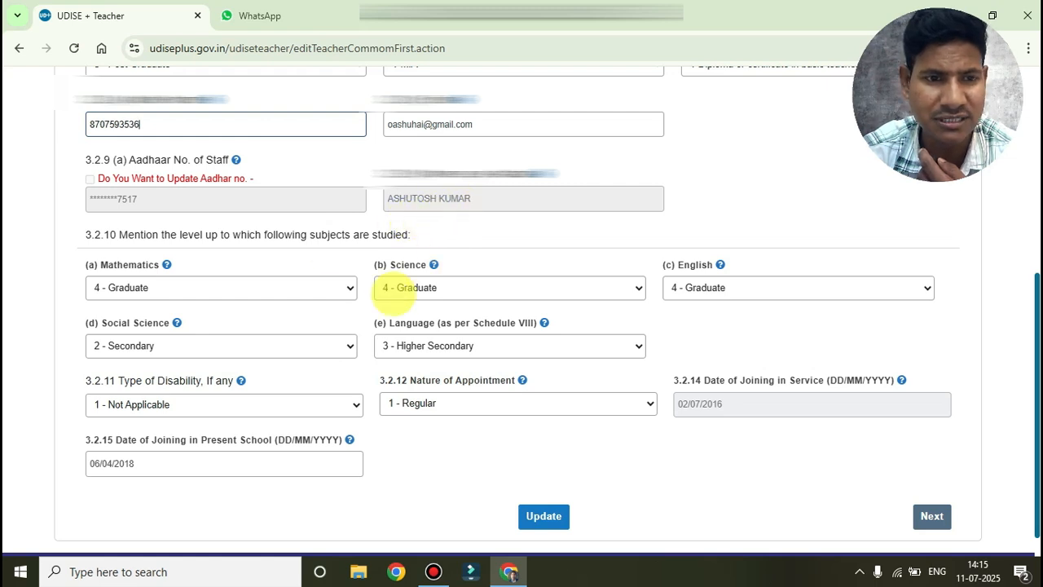
{"action": "scroll", "coordinate": [394, 293], "scroll_direction": "down", "scroll_amount": 1}
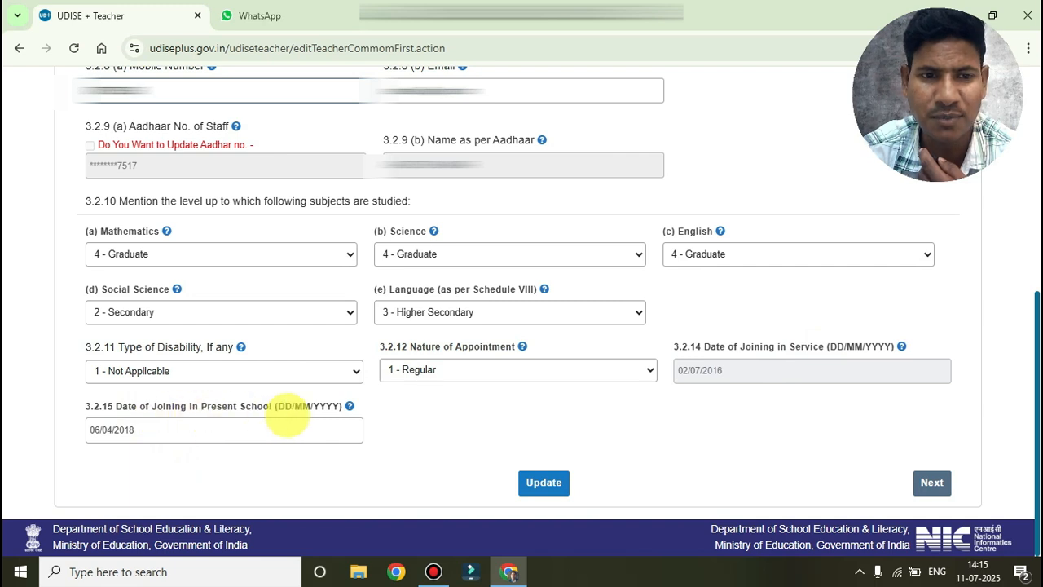
{"action": "left_click", "coordinate": [197, 430]}
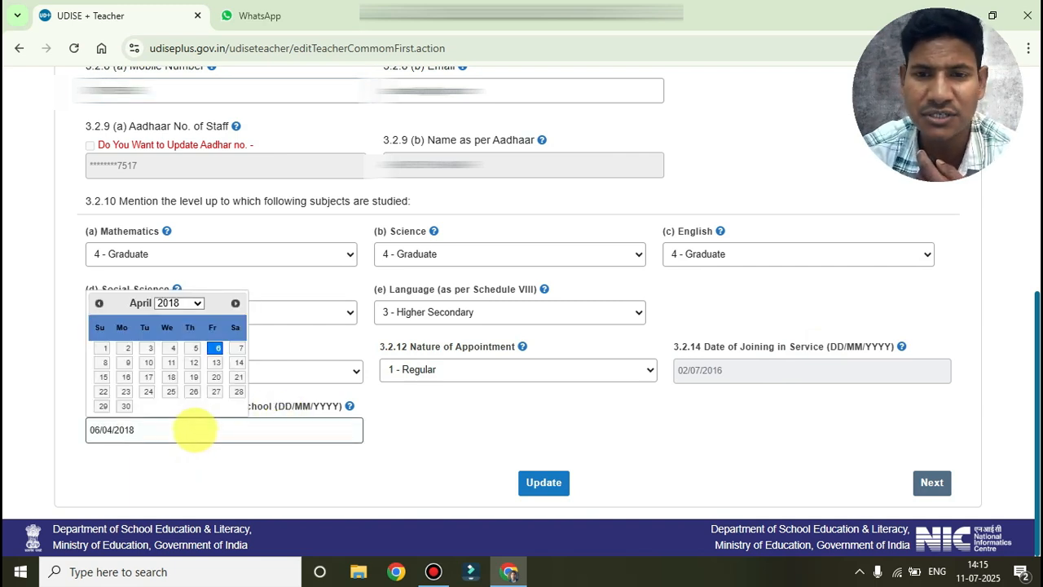
{"action": "left_click", "coordinate": [756, 371]}
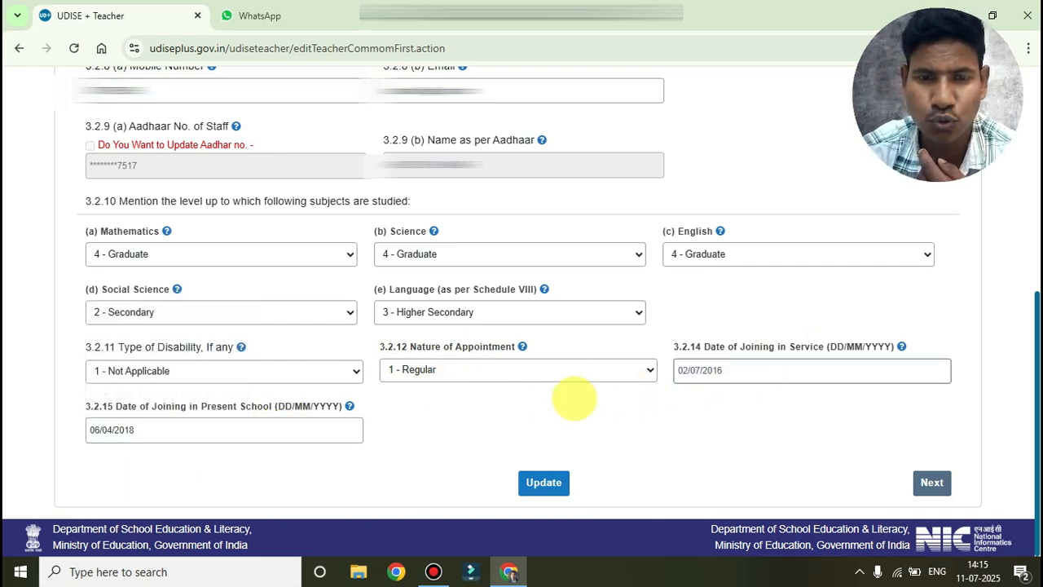
{"action": "left_click", "coordinate": [544, 485]}
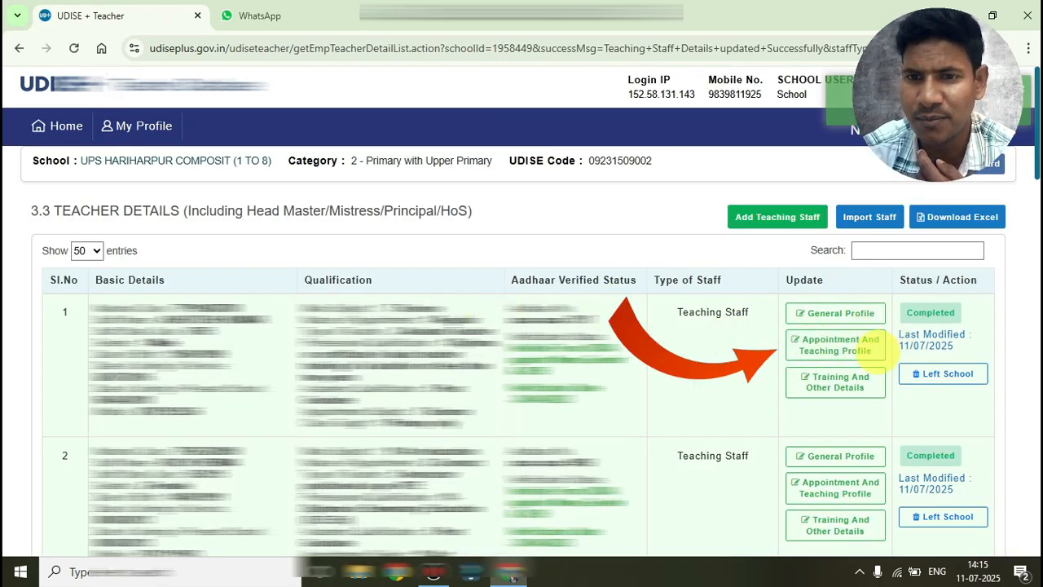
Open the first teacher's Appointment and Teaching Profile, check the classes taught and subject choices, and submit the update.
{"action": "left_click", "coordinate": [837, 345]}
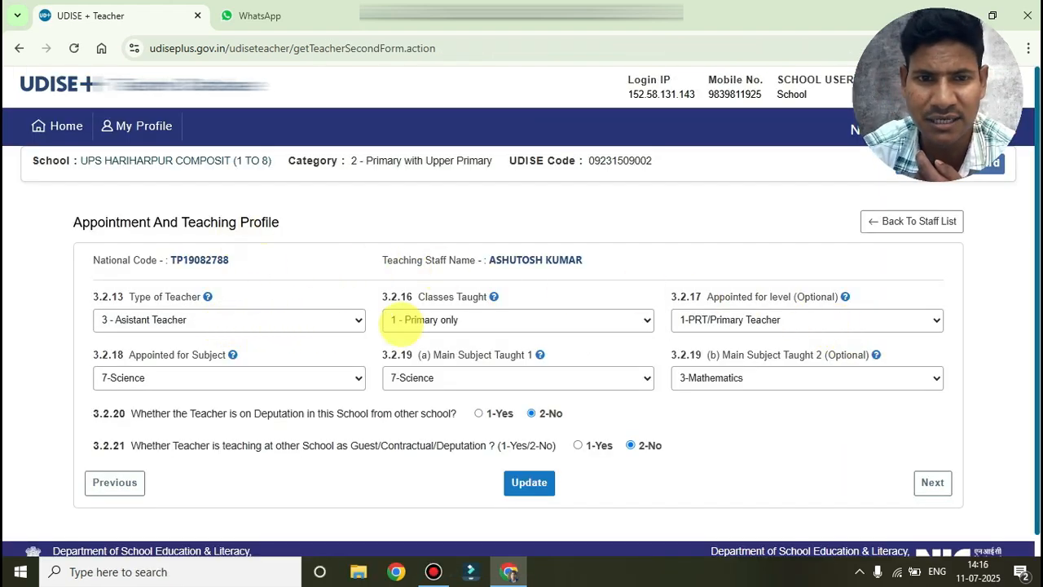
{"action": "left_click", "coordinate": [499, 320]}
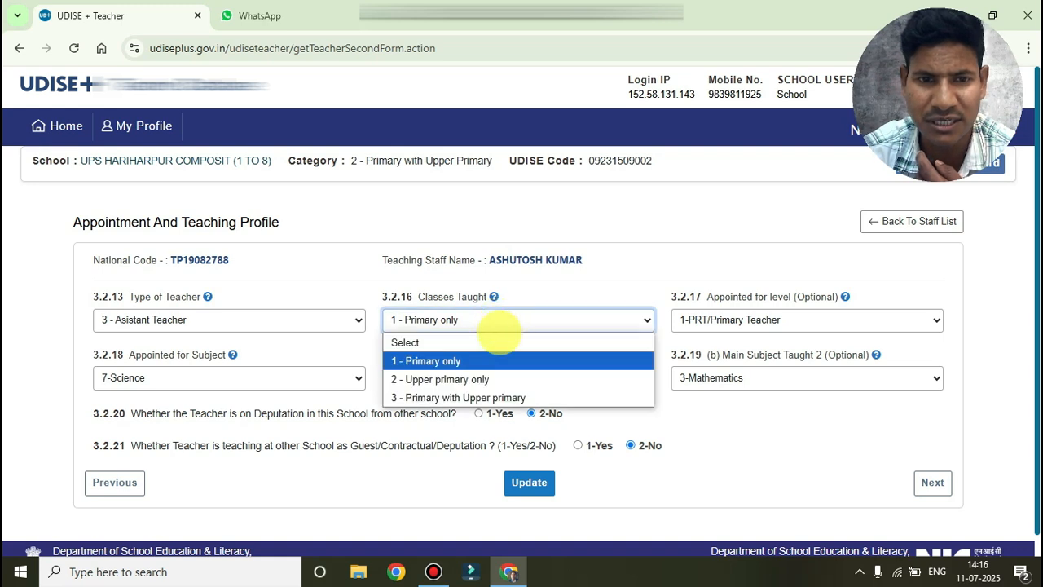
{"action": "left_click", "coordinate": [481, 324]}
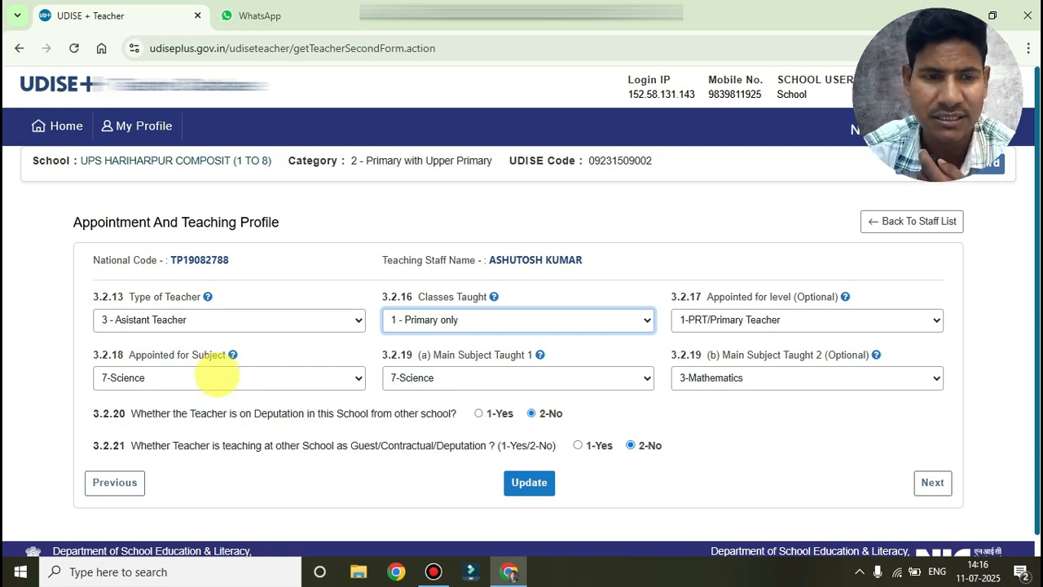
{"action": "left_click", "coordinate": [216, 375]}
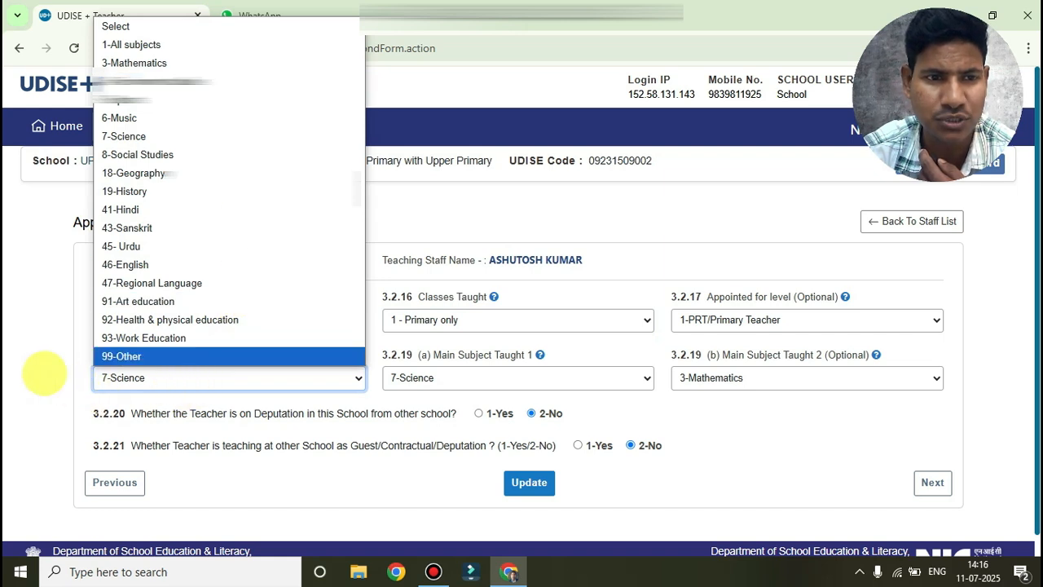
{"action": "left_click", "coordinate": [45, 372]}
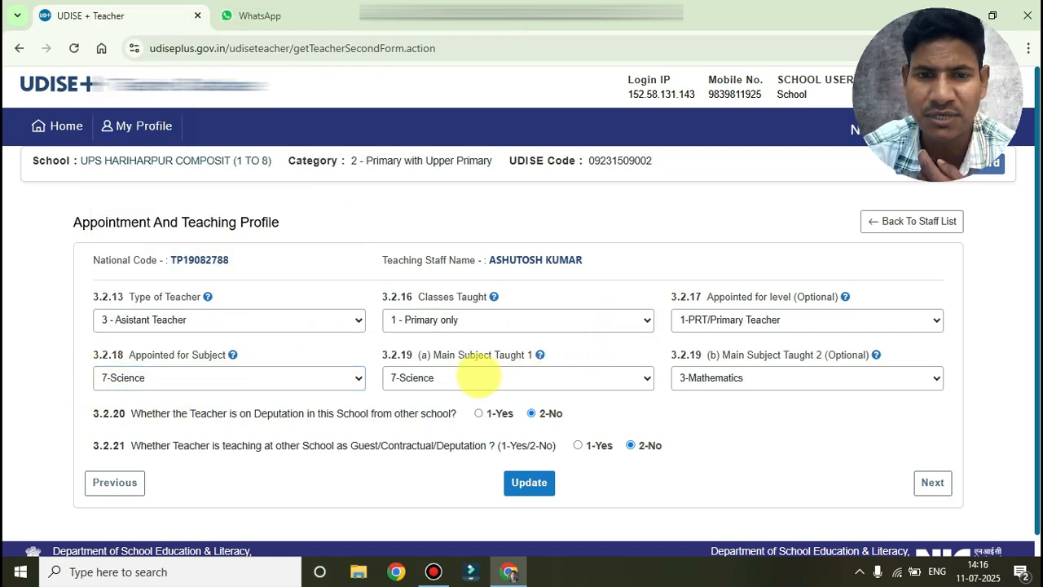
{"action": "left_click", "coordinate": [478, 376]}
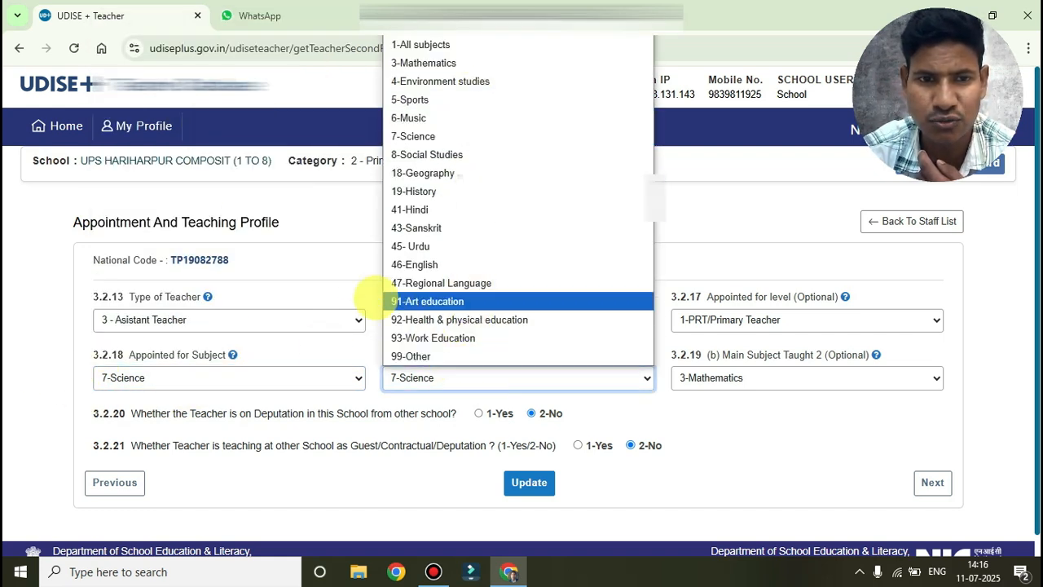
{"action": "left_click", "coordinate": [364, 300]}
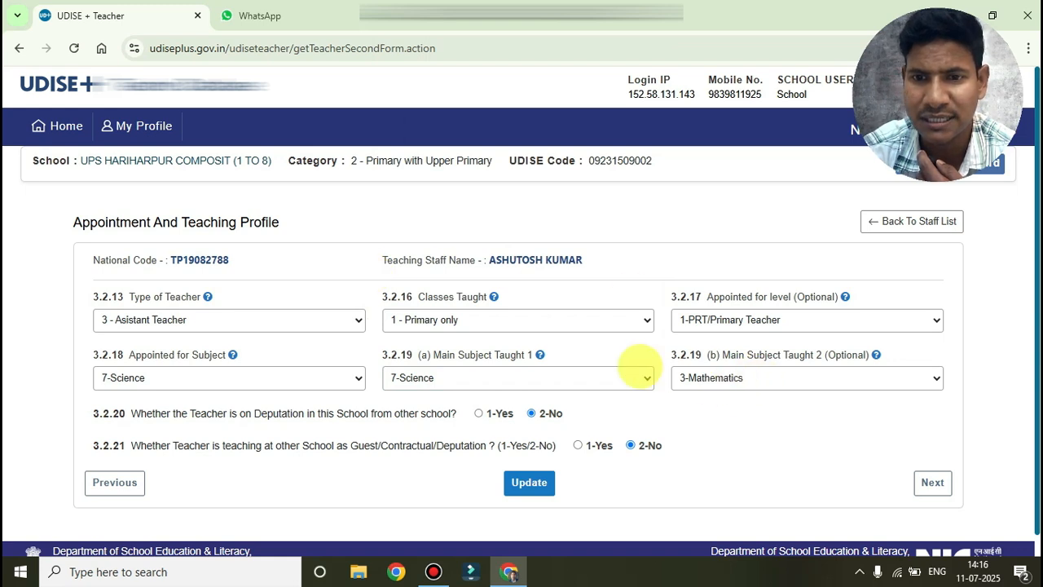
{"action": "left_click", "coordinate": [763, 379]}
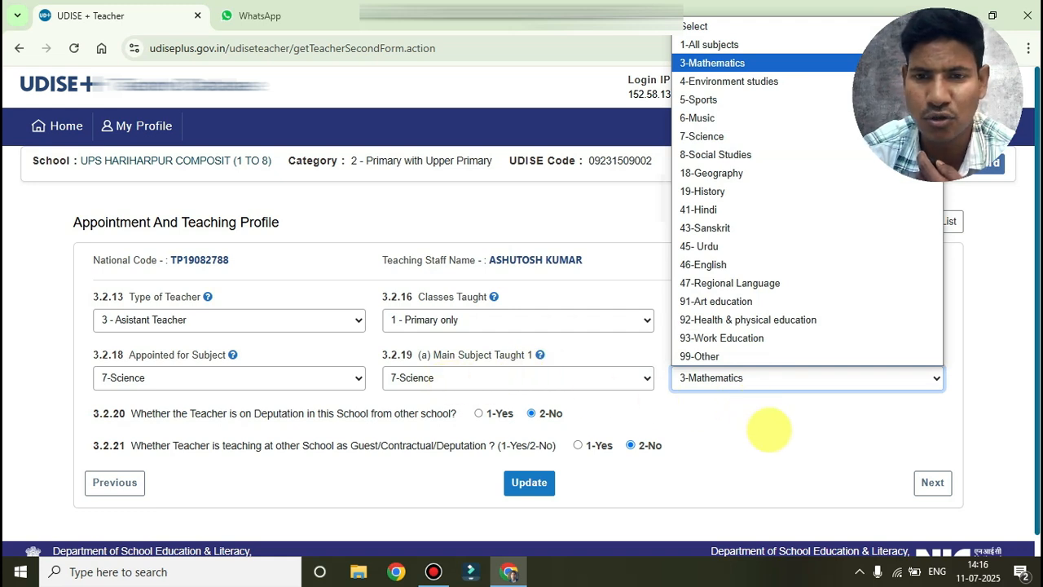
{"action": "left_click", "coordinate": [768, 426]}
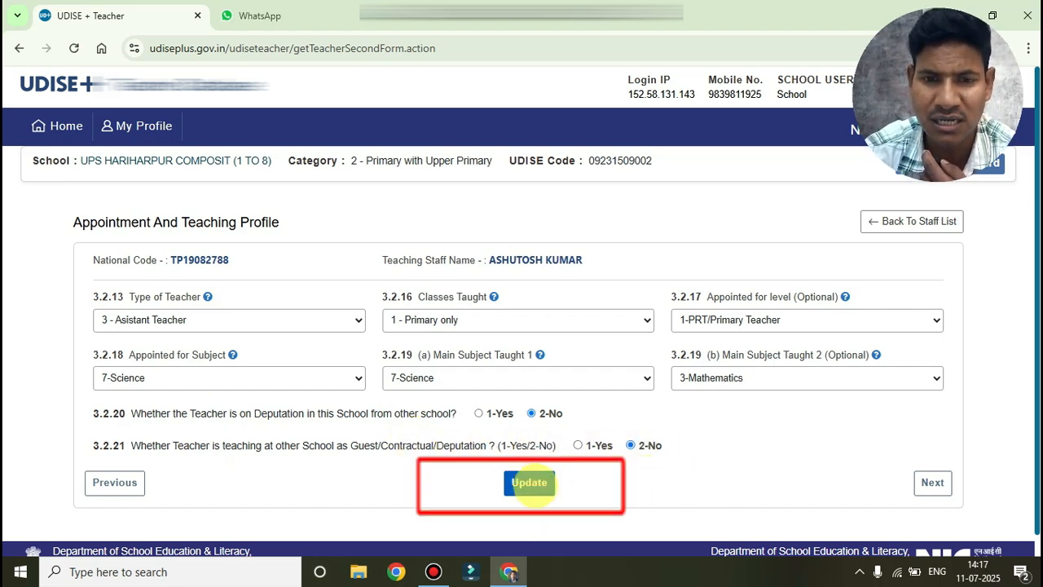
{"action": "left_click", "coordinate": [529, 483]}
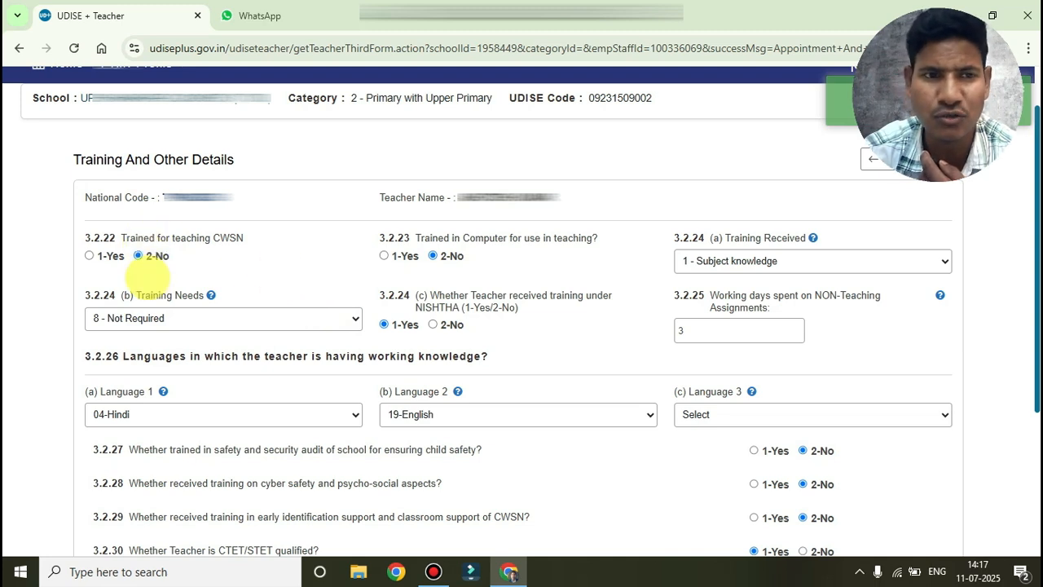
Try the Yes answer for CWSN teaching training and computer training, setting each back to No.
{"action": "scroll", "coordinate": [149, 219], "scroll_direction": "down", "scroll_amount": 1}
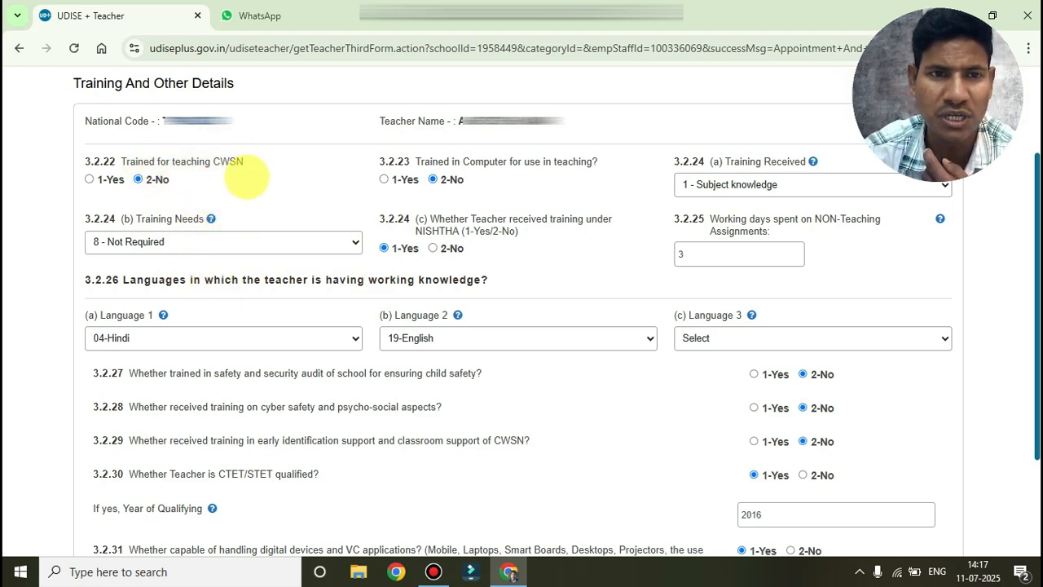
{"action": "left_click", "coordinate": [89, 179]}
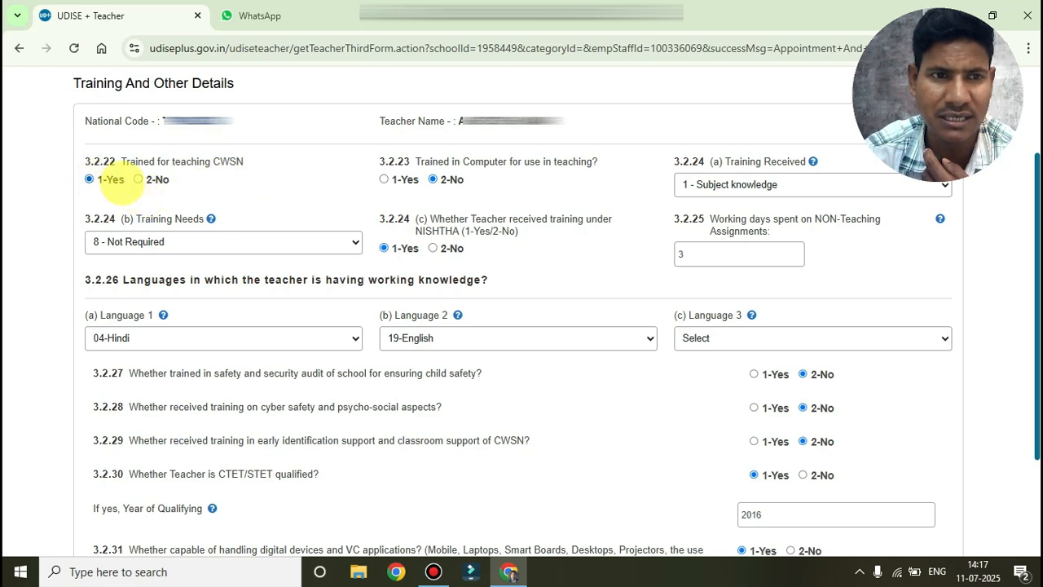
{"action": "left_click", "coordinate": [139, 180]}
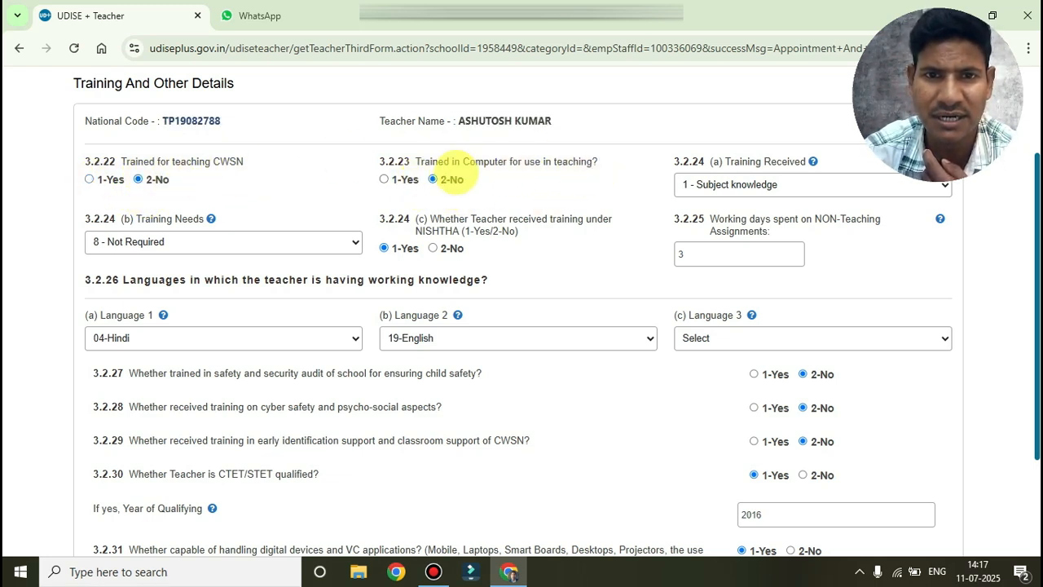
{"action": "left_click", "coordinate": [383, 179]}
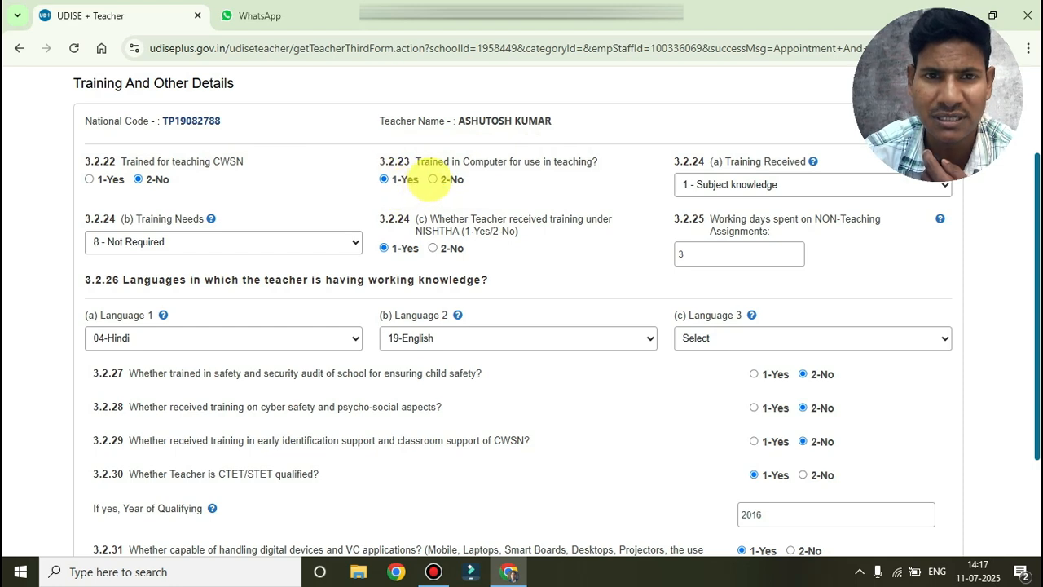
{"action": "left_click", "coordinate": [433, 179]}
Check the remaining training answers and the CTET/STET qualifying year, and submit the Training and Other Details update.
{"action": "scroll", "coordinate": [263, 297], "scroll_direction": "down", "scroll_amount": 1}
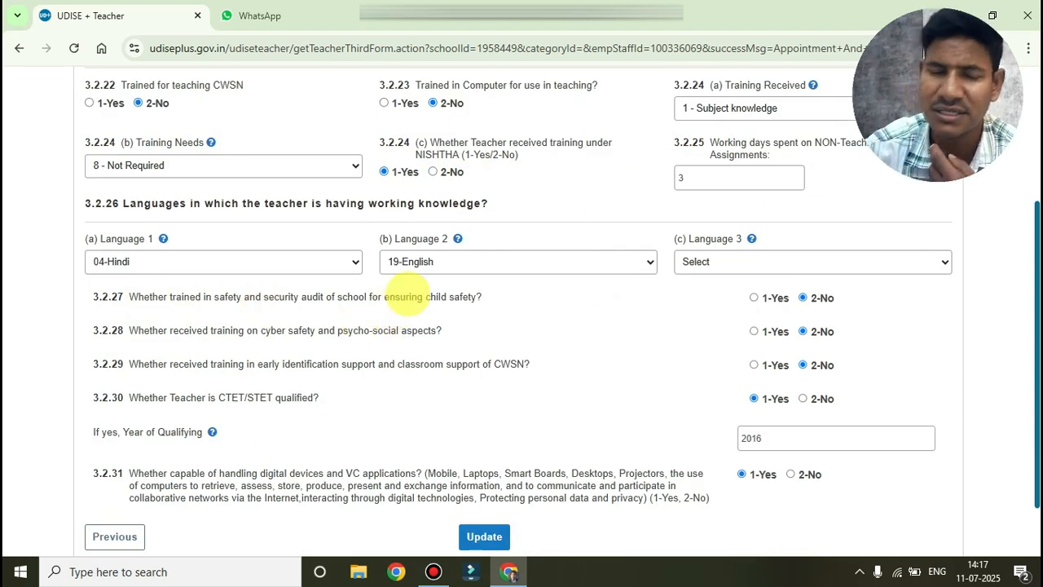
{"action": "scroll", "coordinate": [408, 324], "scroll_direction": "down", "scroll_amount": 1}
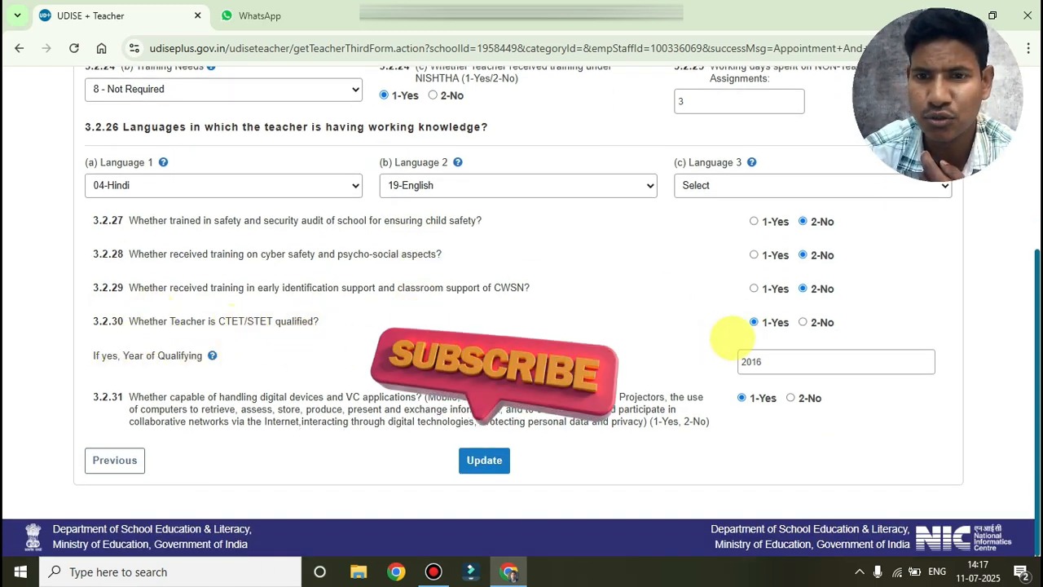
{"action": "left_click", "coordinate": [778, 361]}
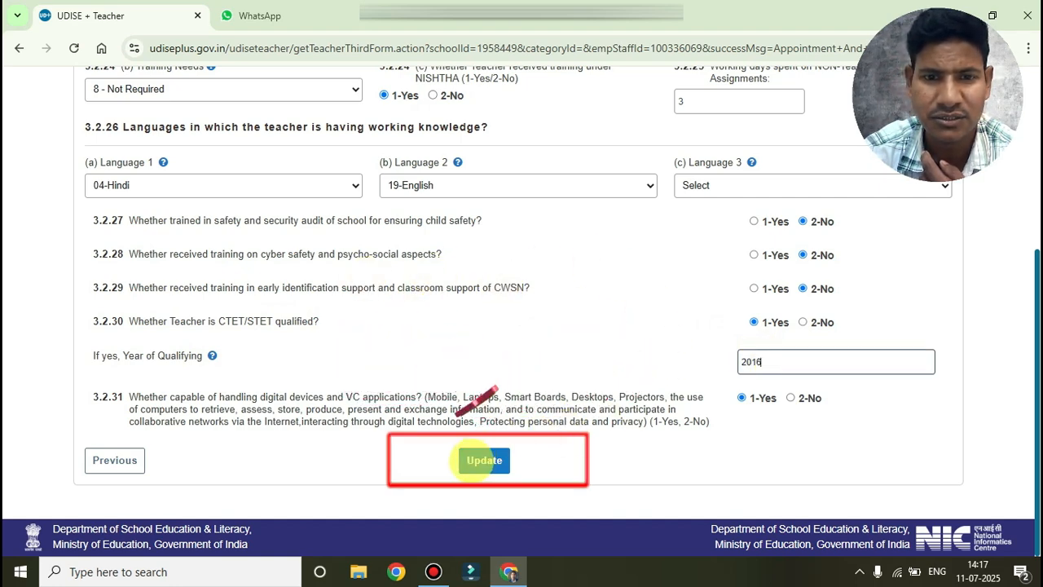
{"action": "left_click", "coordinate": [484, 461]}
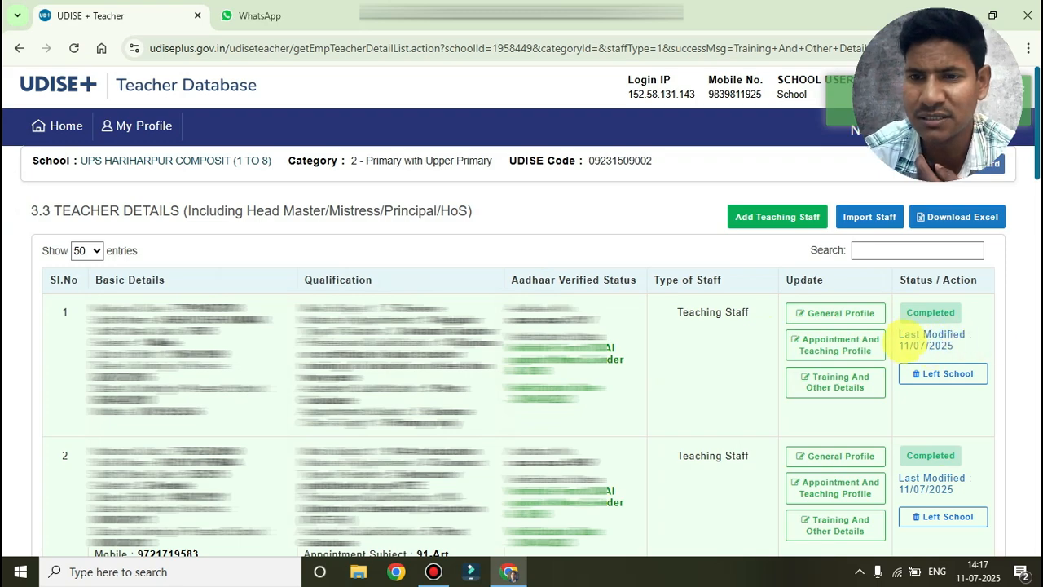
Review the teacher list from first to last row, checking each teacher's completion status and last modified date.
{"action": "scroll", "coordinate": [435, 396], "scroll_direction": "down", "scroll_amount": 6}
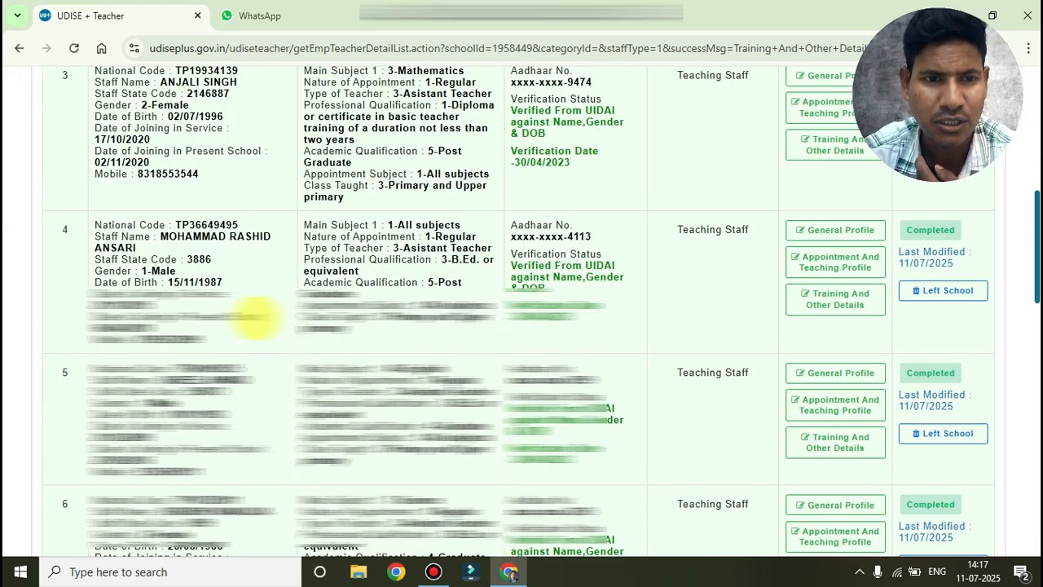
{"action": "scroll", "coordinate": [275, 285], "scroll_direction": "up", "scroll_amount": 3}
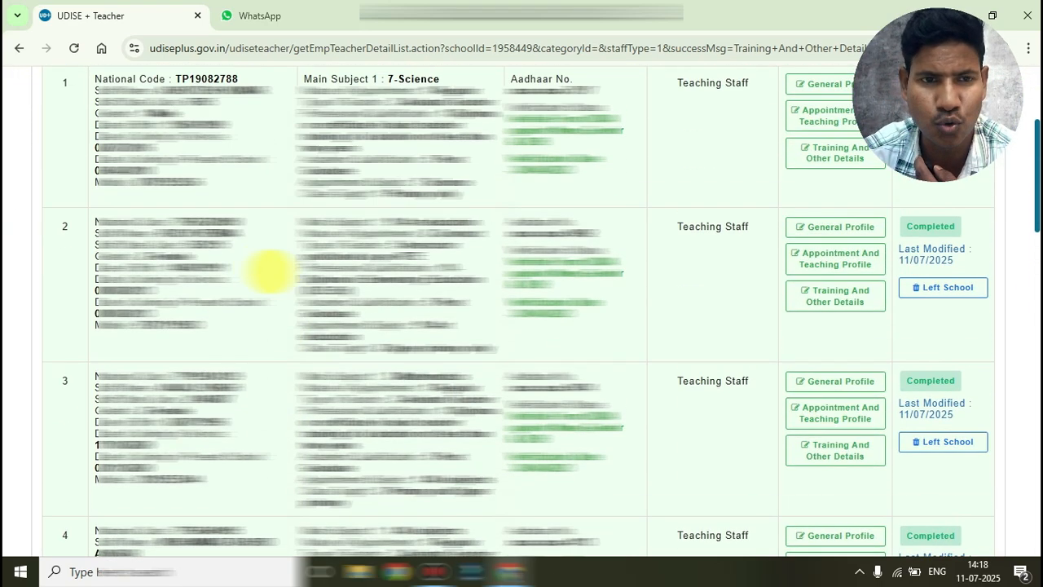
{"action": "scroll", "coordinate": [266, 280], "scroll_direction": "down", "scroll_amount": 4}
{"action": "scroll", "coordinate": [266, 279], "scroll_direction": "down", "scroll_amount": 11}
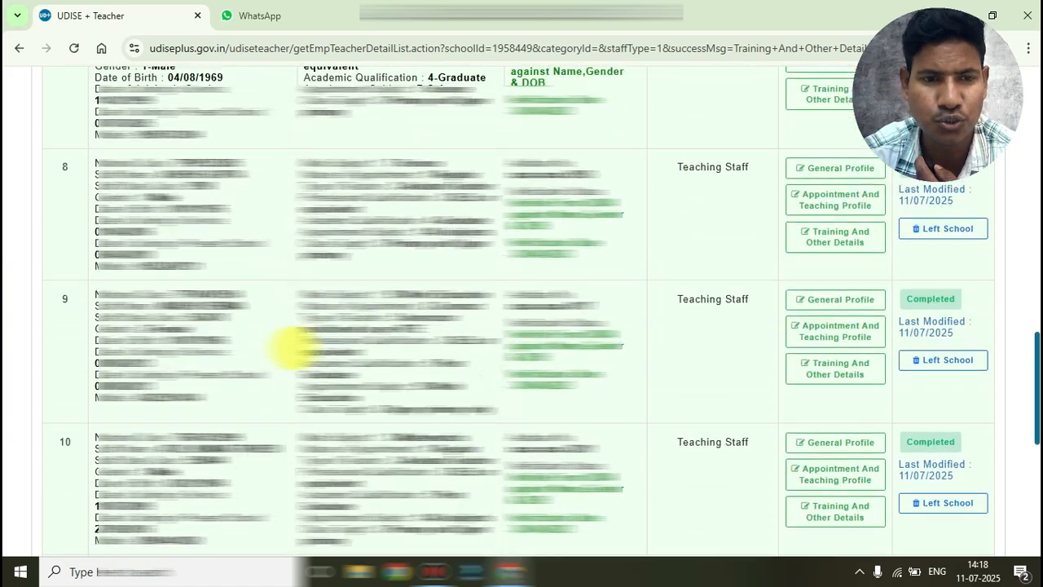
{"action": "scroll", "coordinate": [318, 418], "scroll_direction": "up", "scroll_amount": 7}
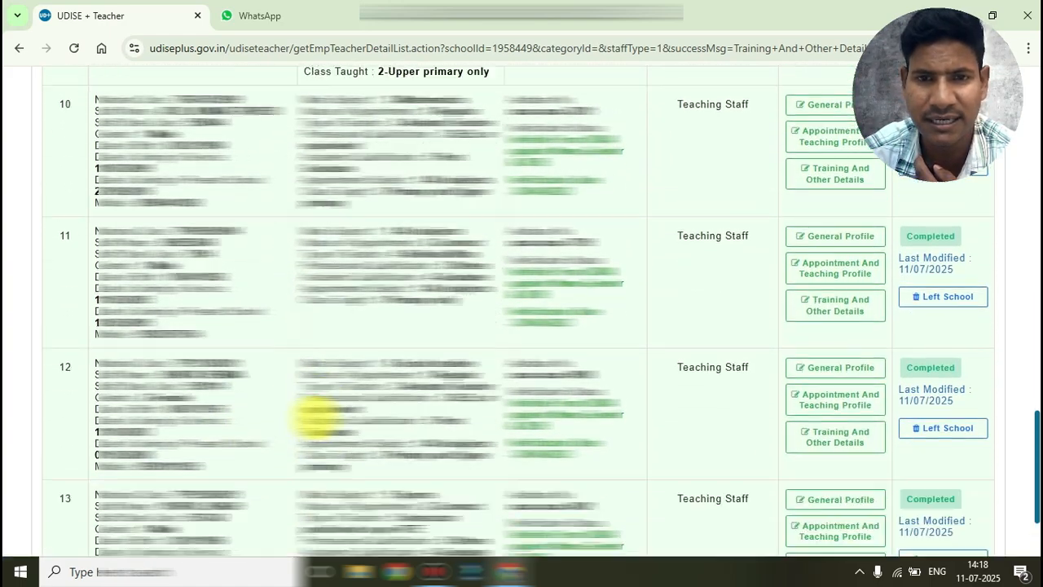
{"action": "scroll", "coordinate": [293, 308], "scroll_direction": "up", "scroll_amount": 10}
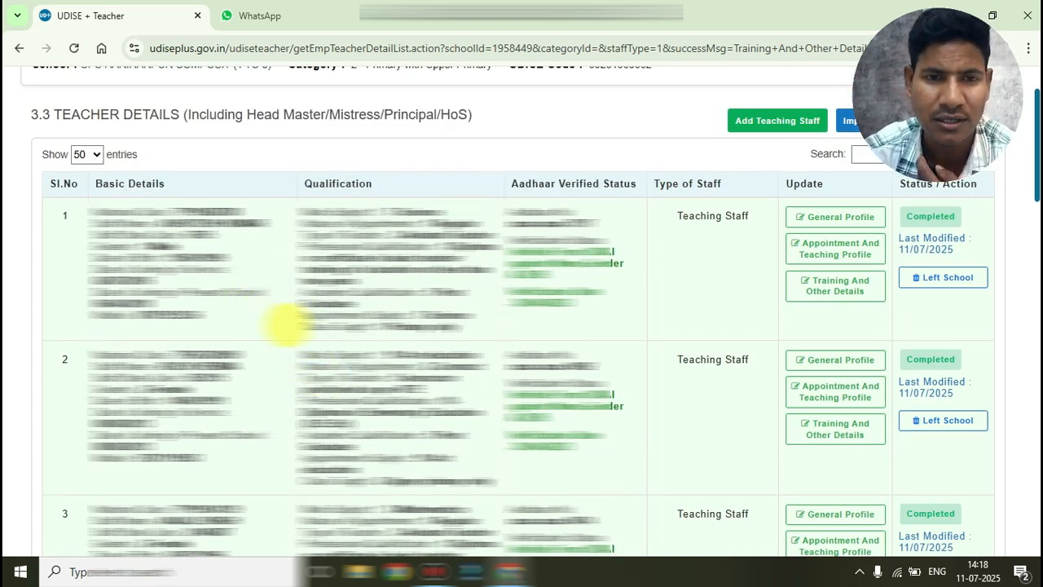
{"action": "scroll", "coordinate": [285, 325], "scroll_direction": "down", "scroll_amount": 5}
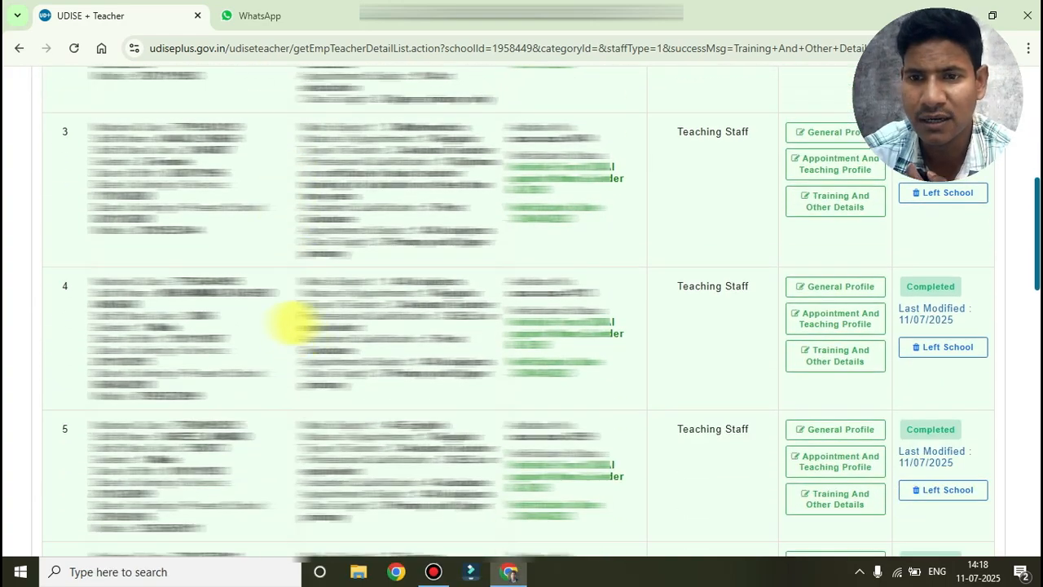
{"action": "scroll", "coordinate": [322, 352], "scroll_direction": "down", "scroll_amount": 5}
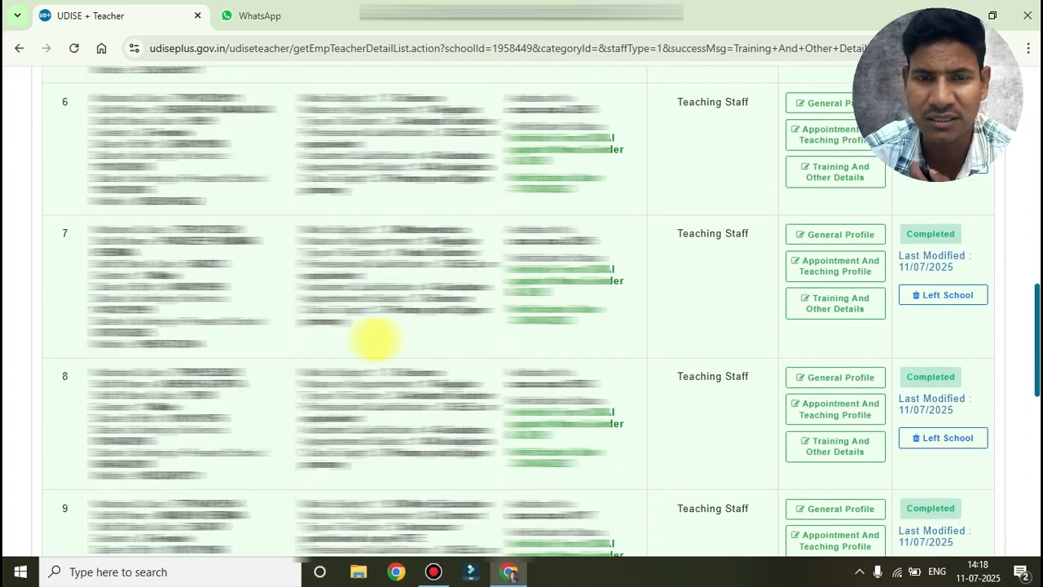
{"action": "scroll", "coordinate": [375, 338], "scroll_direction": "up", "scroll_amount": 8}
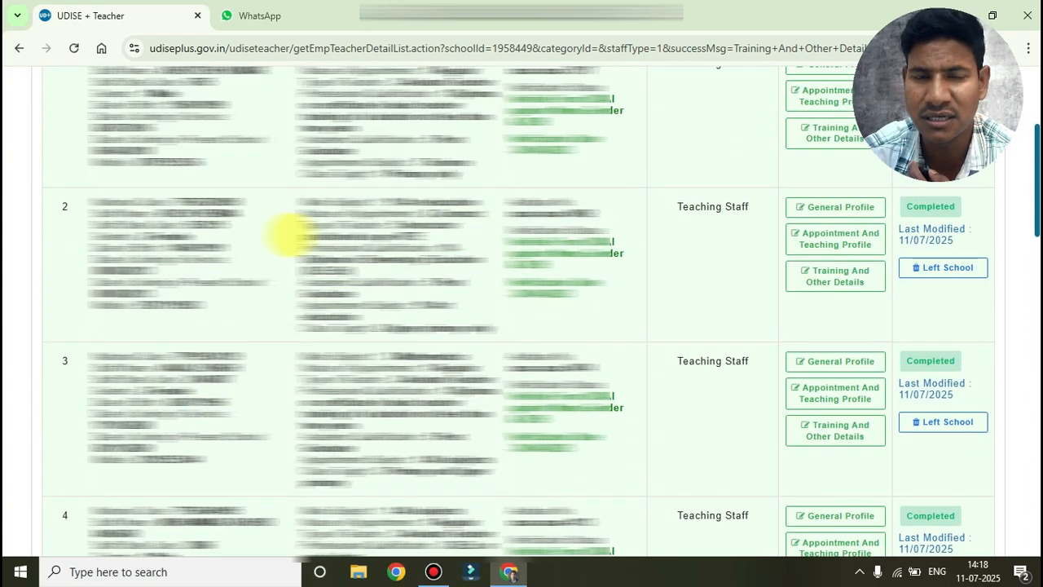
Download the teacher details as an Excel file and open it to review the staff entry status and profile columns.
{"action": "scroll", "coordinate": [367, 309], "scroll_direction": "up", "scroll_amount": 2}
{"action": "scroll", "coordinate": [460, 326], "scroll_direction": "up", "scroll_amount": 2}
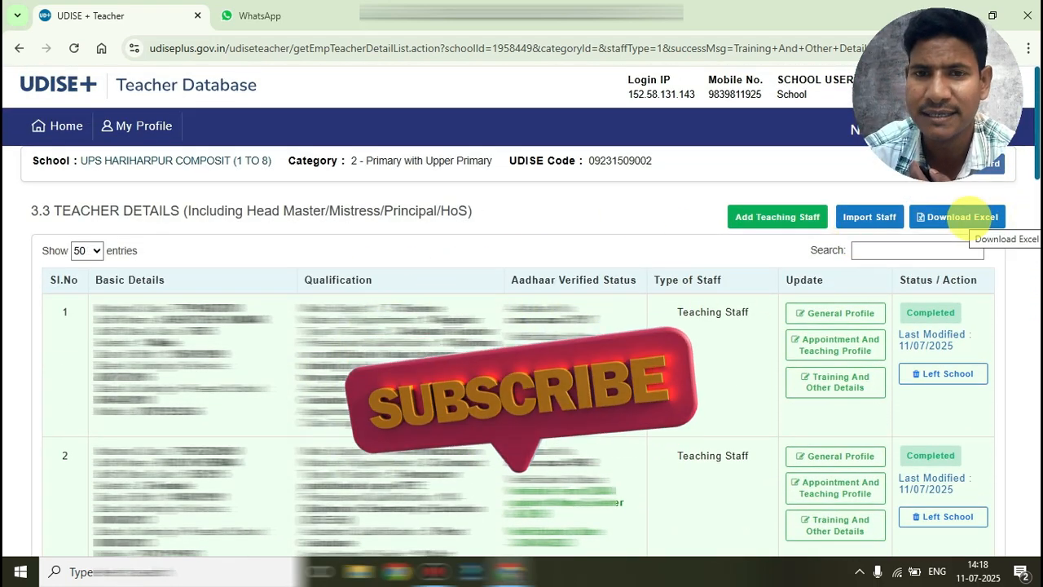
{"action": "left_click", "coordinate": [977, 219]}
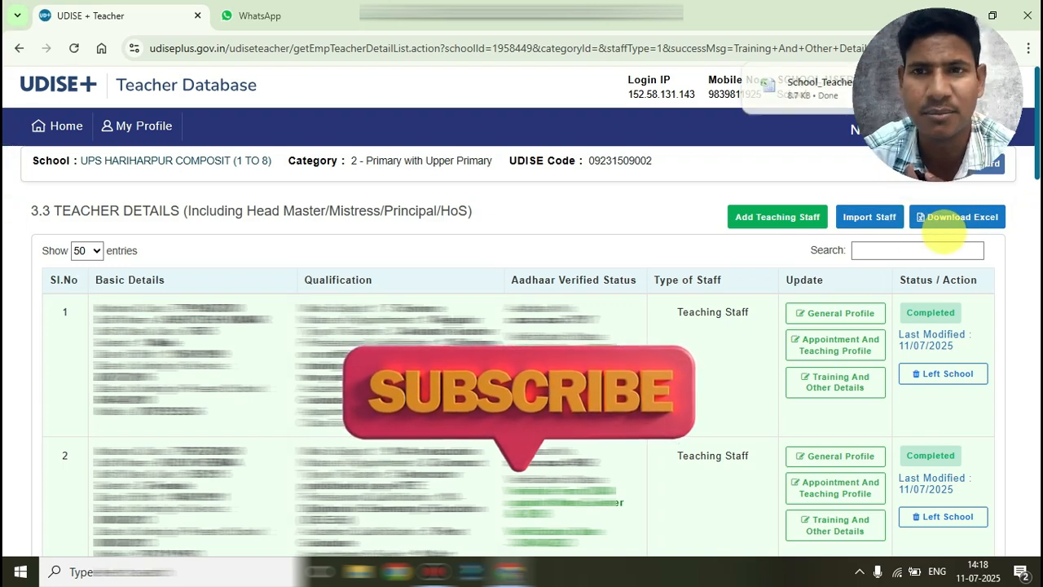
{"action": "left_click", "coordinate": [806, 86]}
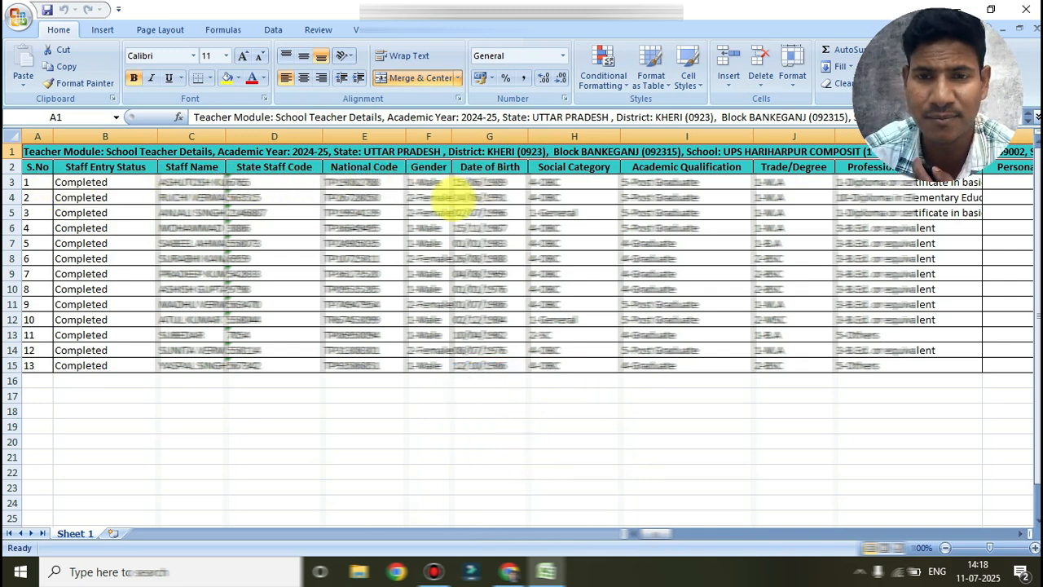
{"action": "mouse_move", "coordinate": [657, 533]}
{"action": "left_mouse_down"}
{"action": "mouse_move", "coordinate": [803, 542]}
{"action": "mouse_move", "coordinate": [709, 543]}
{"action": "mouse_move", "coordinate": [813, 552]}
{"action": "mouse_move", "coordinate": [924, 549]}
{"action": "mouse_move", "coordinate": [877, 535]}
{"action": "mouse_move", "coordinate": [644, 518]}
{"action": "left_mouse_up"}
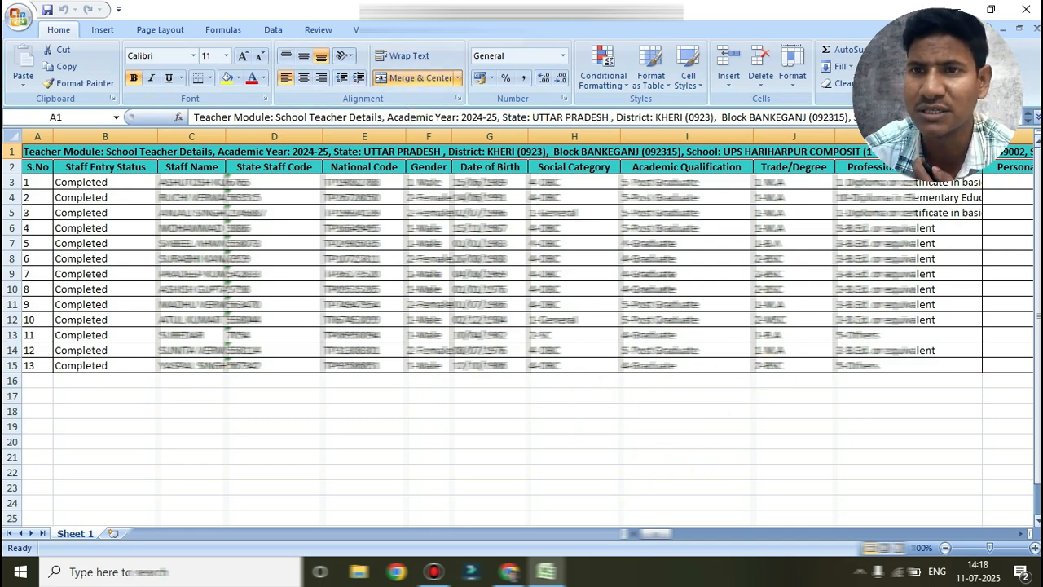
Switch back to the UDISE+ portal in Chrome, open the School Dashboard, and check the staff counts, incomplete entries and certification status.
{"action": "left_click", "coordinate": [508, 571]}
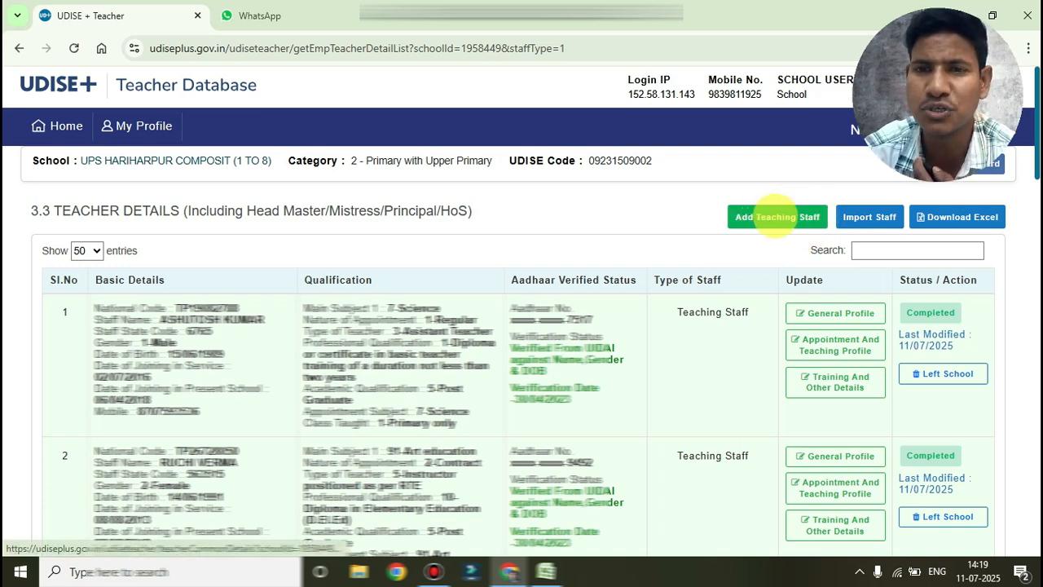
{"action": "left_click", "coordinate": [980, 163]}
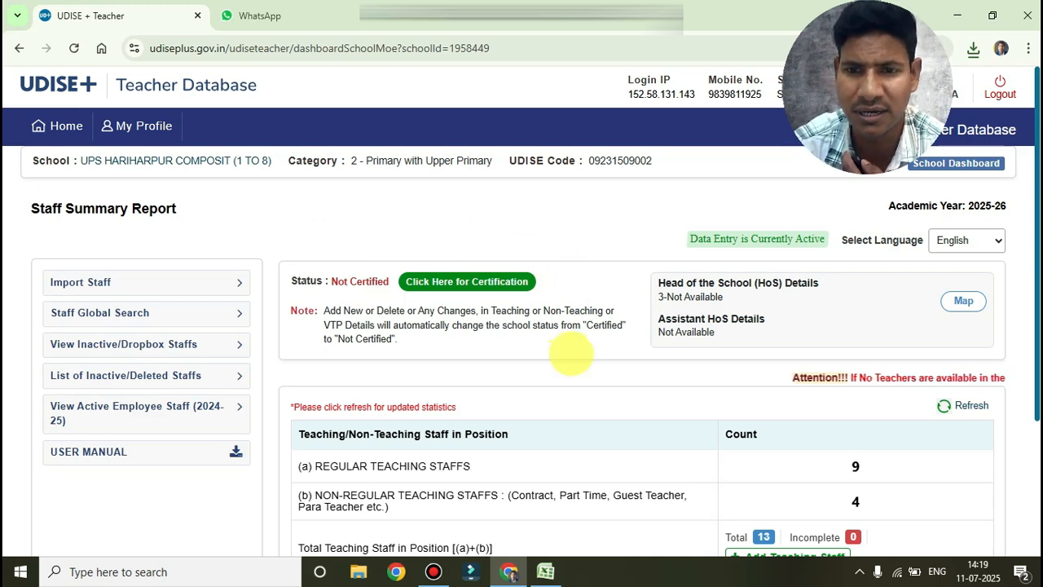
{"action": "scroll", "coordinate": [537, 310], "scroll_direction": "down", "scroll_amount": 2}
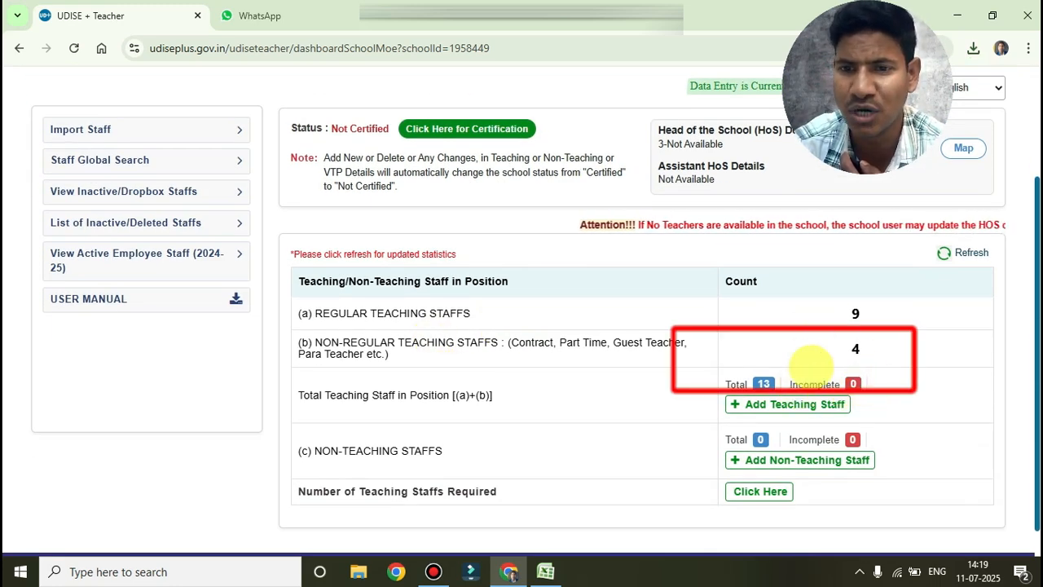
{"action": "scroll", "coordinate": [786, 402], "scroll_direction": "down", "scroll_amount": 1}
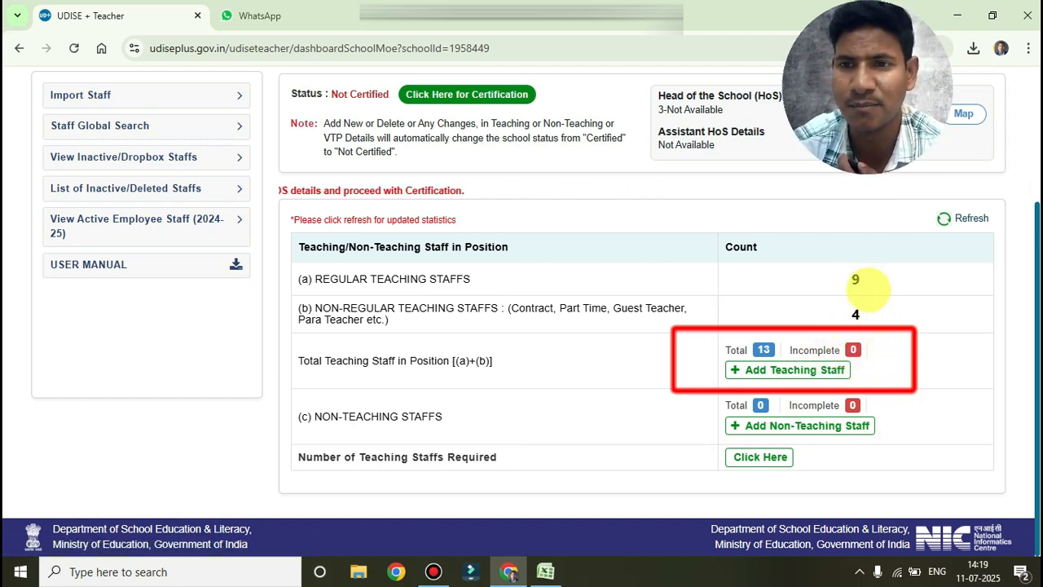
{"action": "scroll", "coordinate": [869, 297], "scroll_direction": "up", "scroll_amount": 1}
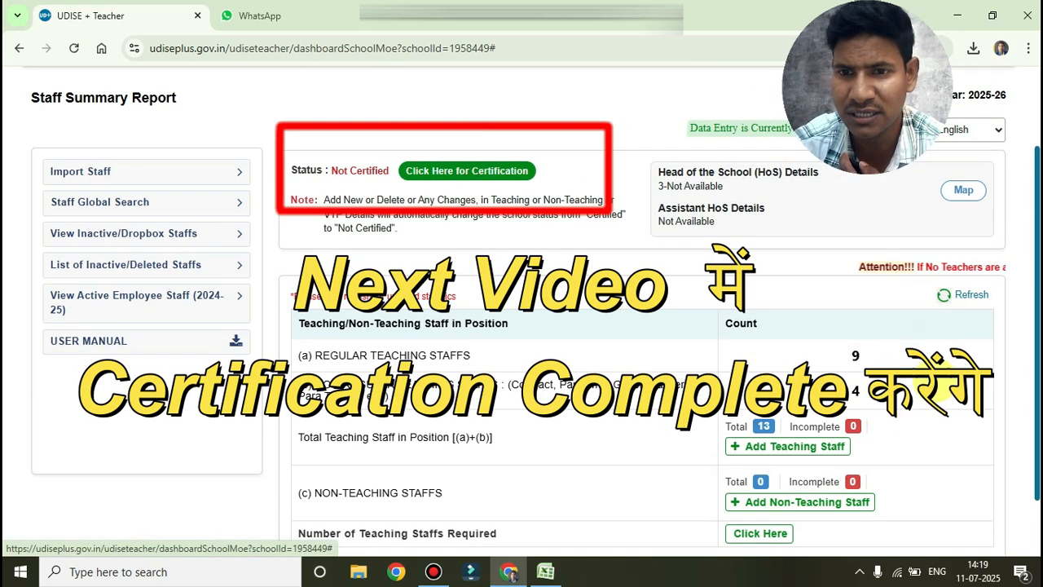